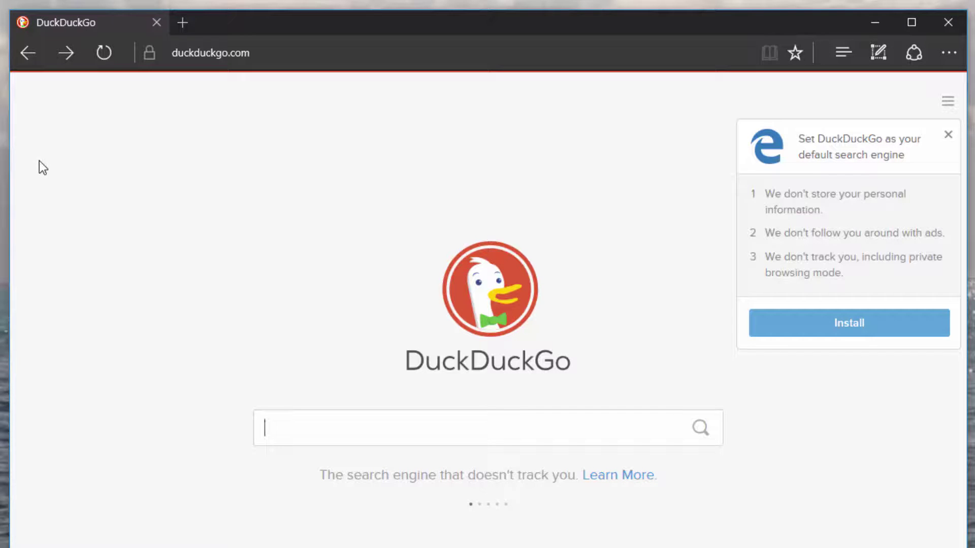
# Load the copied New York Times article link in the current browser tab, and minimize the window
pyautogui.hotkey('ctrl', 'shift', 'l')
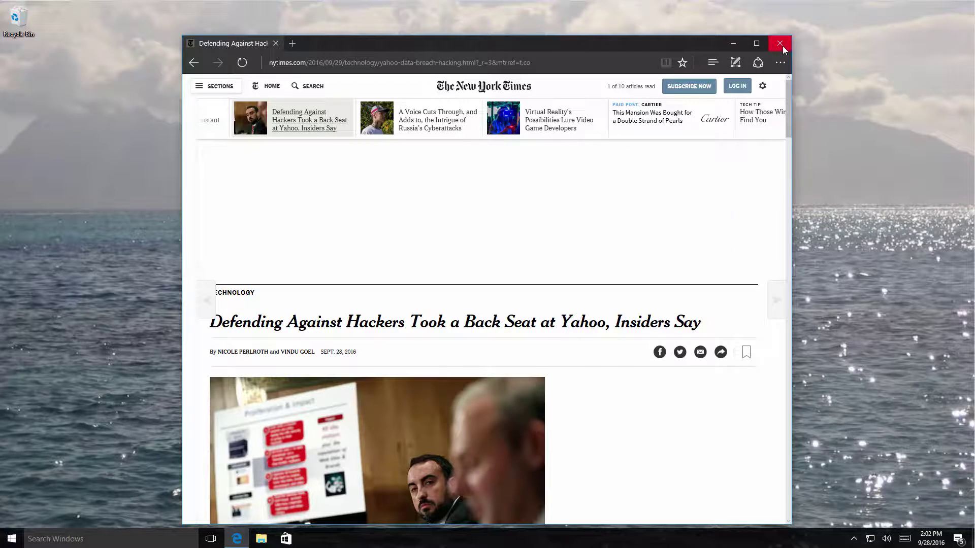
pyautogui.click(740, 47)
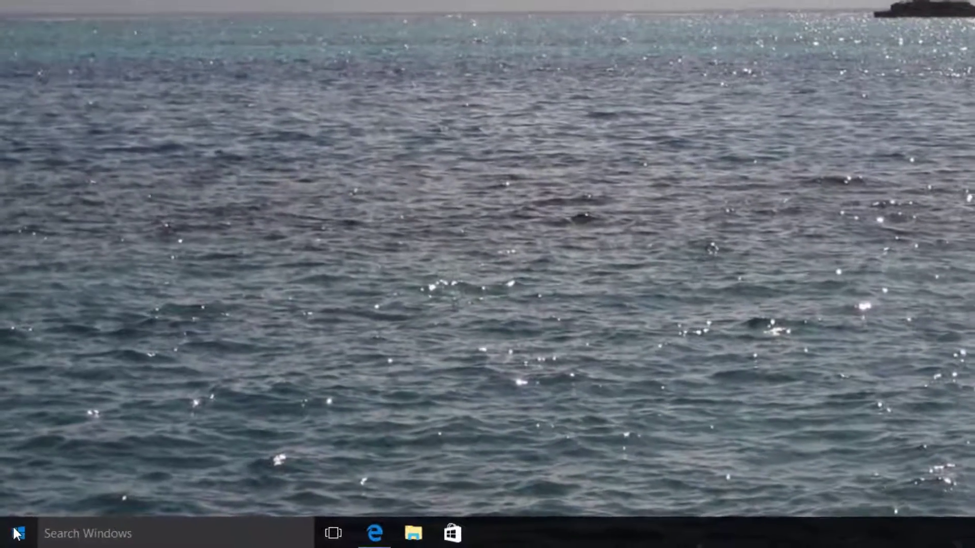
# Search Windows for "update settings" and open the Windows Update settings
pyautogui.click(14, 537)
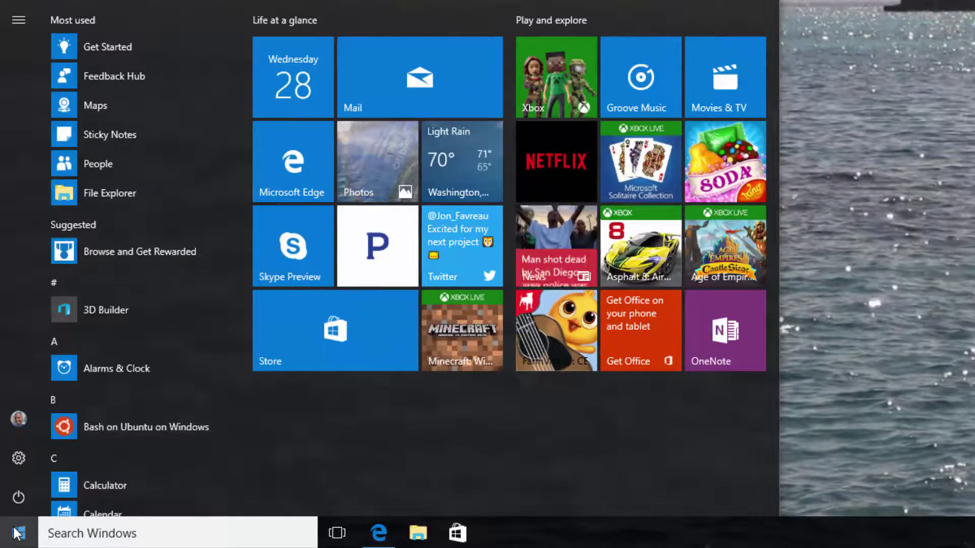
pyautogui.write('update ')
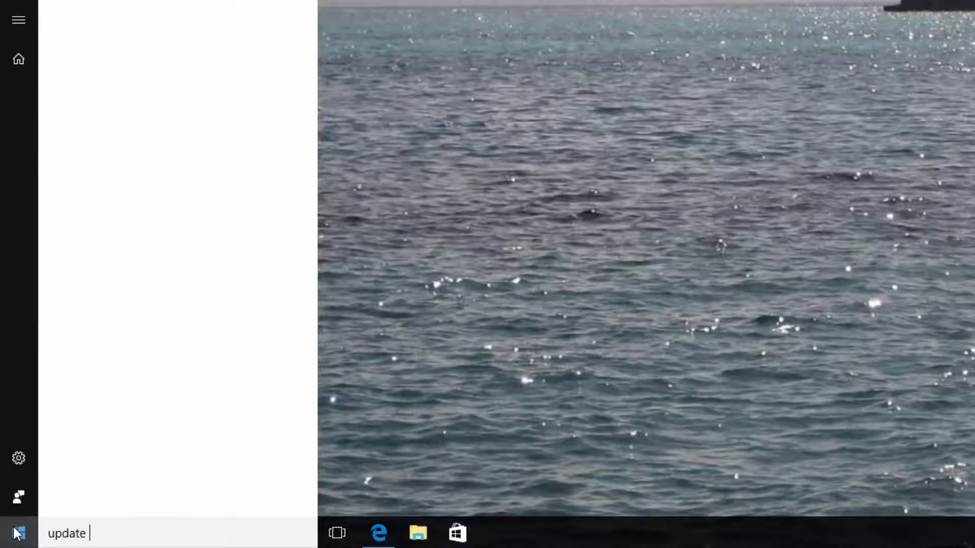
pyautogui.write('settings')
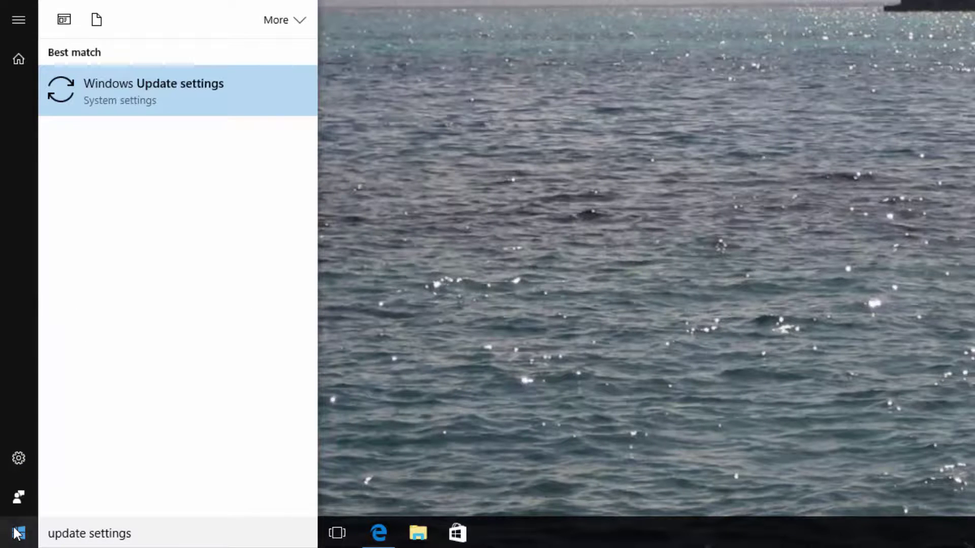
pyautogui.press('Return')
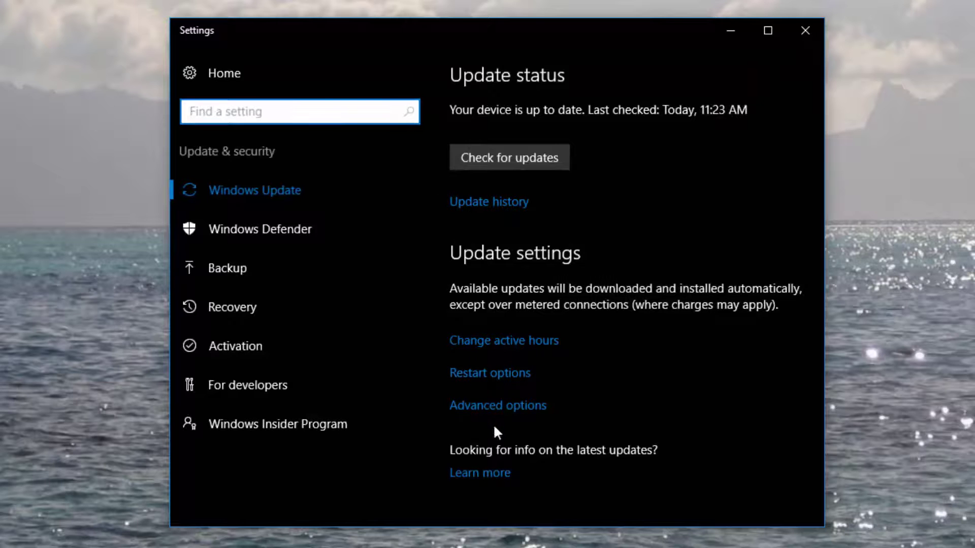
# View the active hours start and end times, cancel without changes, and close Settings
pyautogui.click(534, 345)
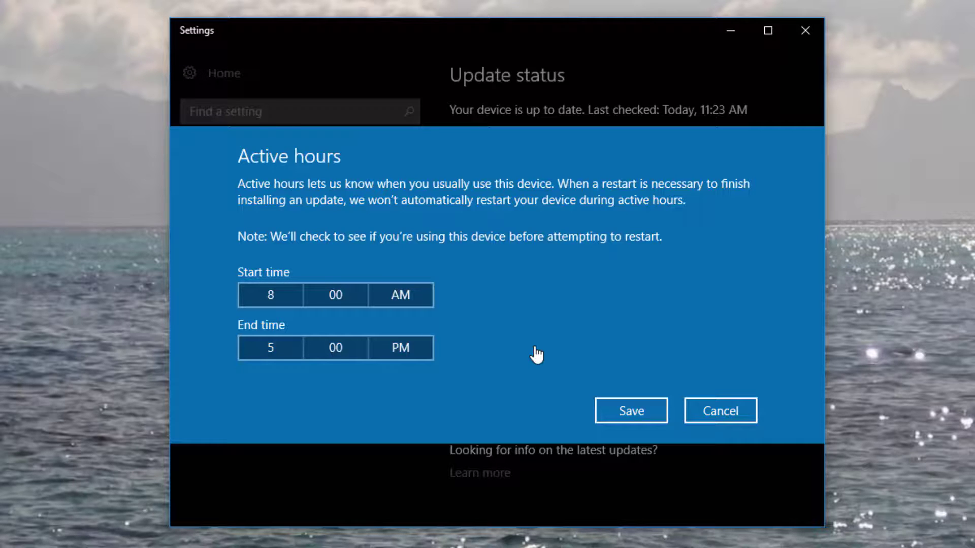
pyautogui.click(724, 411)
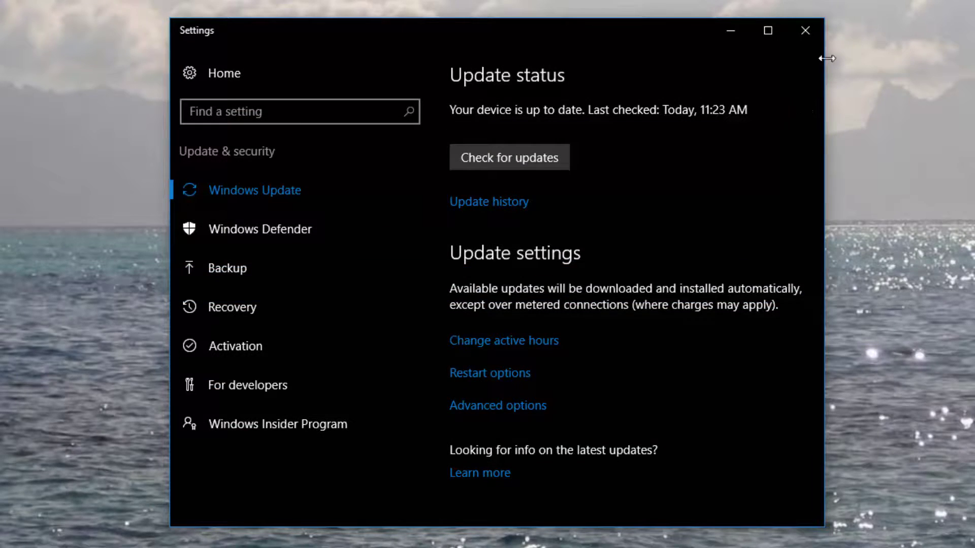
pyautogui.click(807, 30)
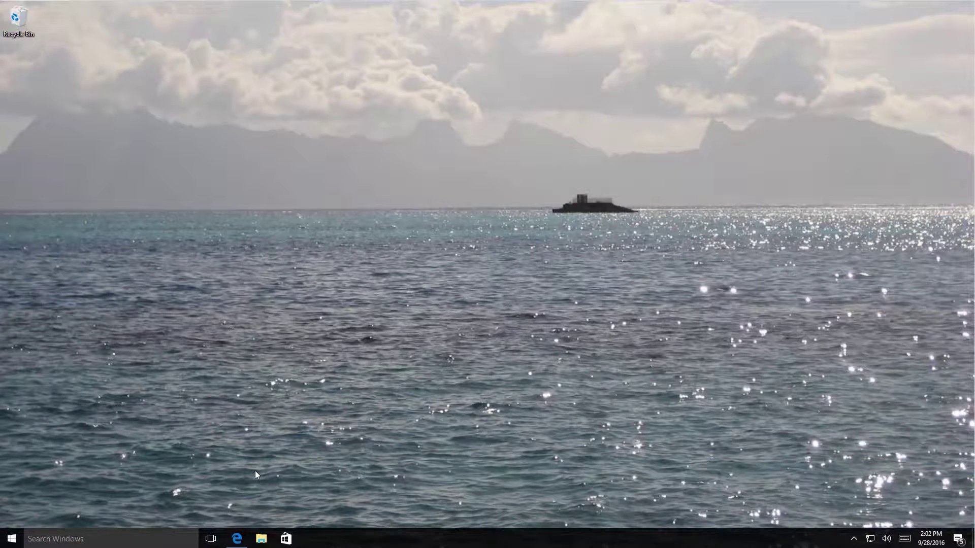
# Open Task View and preview the windows on Desktop 2 and Desktop 3
pyautogui.press('super+Tab')
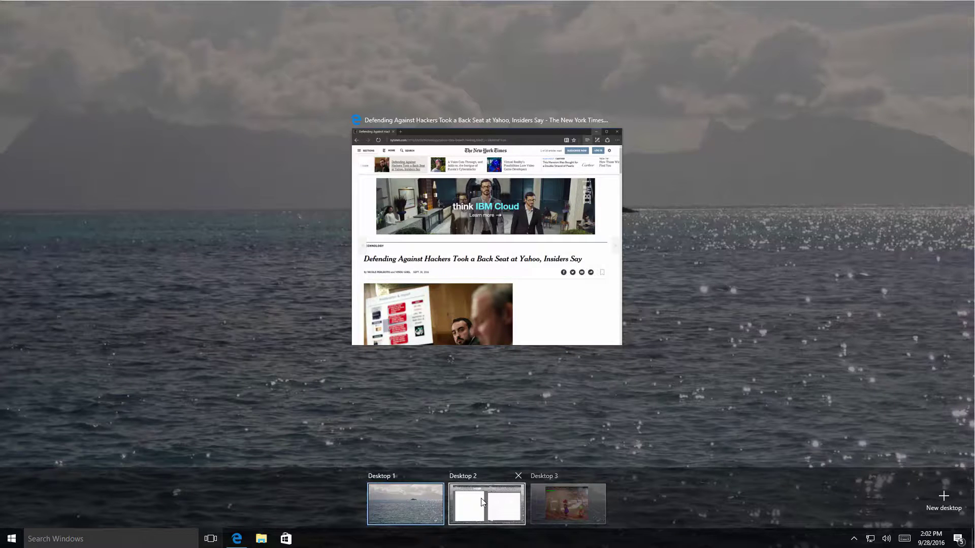
pyautogui.moveTo(563, 501)
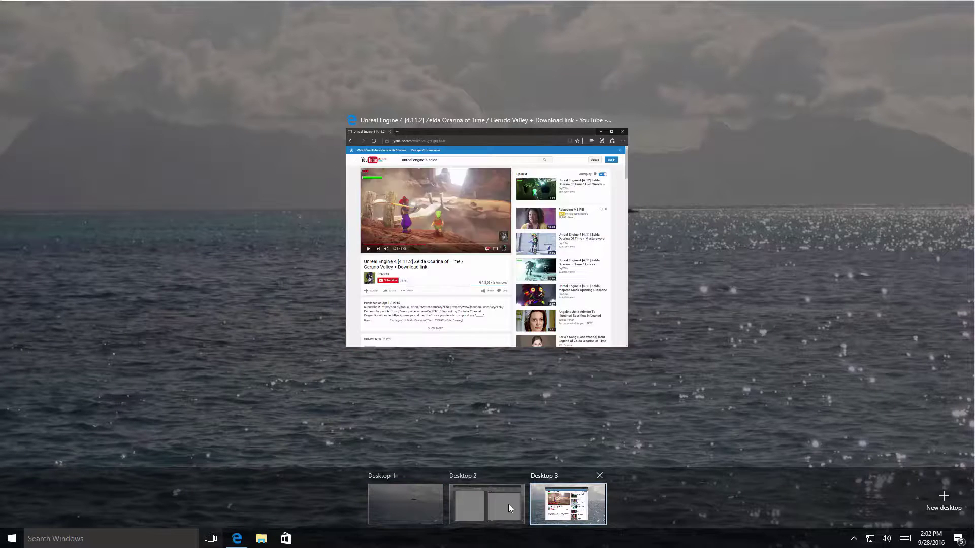
pyautogui.moveTo(500, 503)
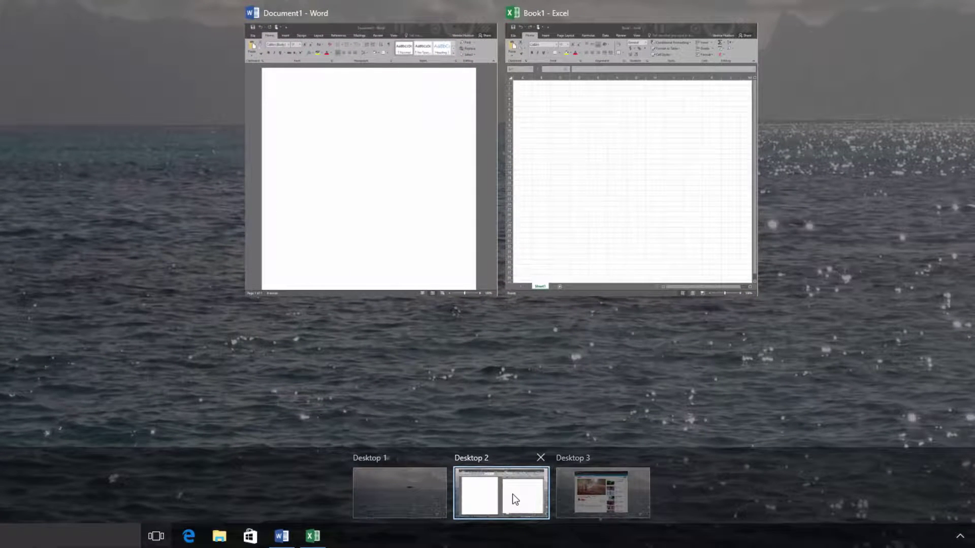
pyautogui.moveTo(569, 502)
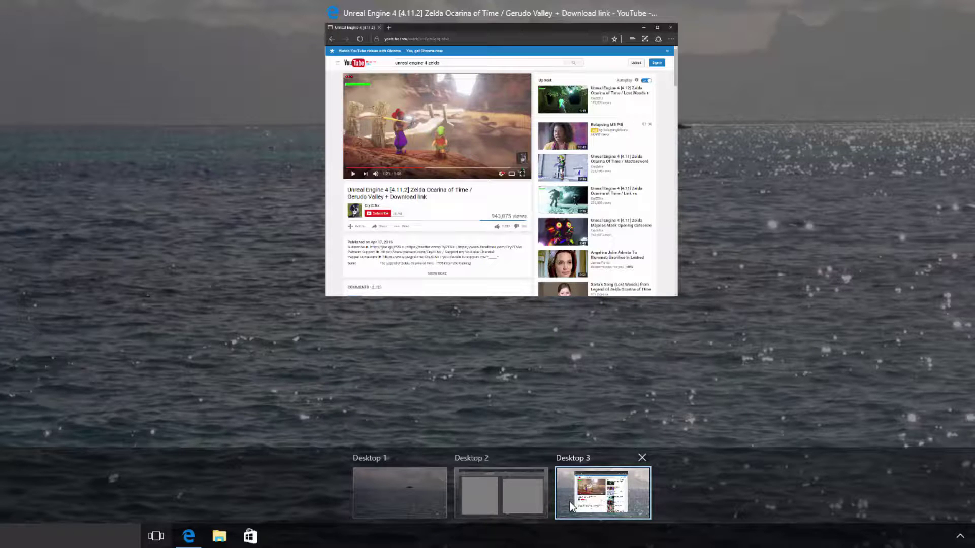
pyautogui.moveTo(525, 507)
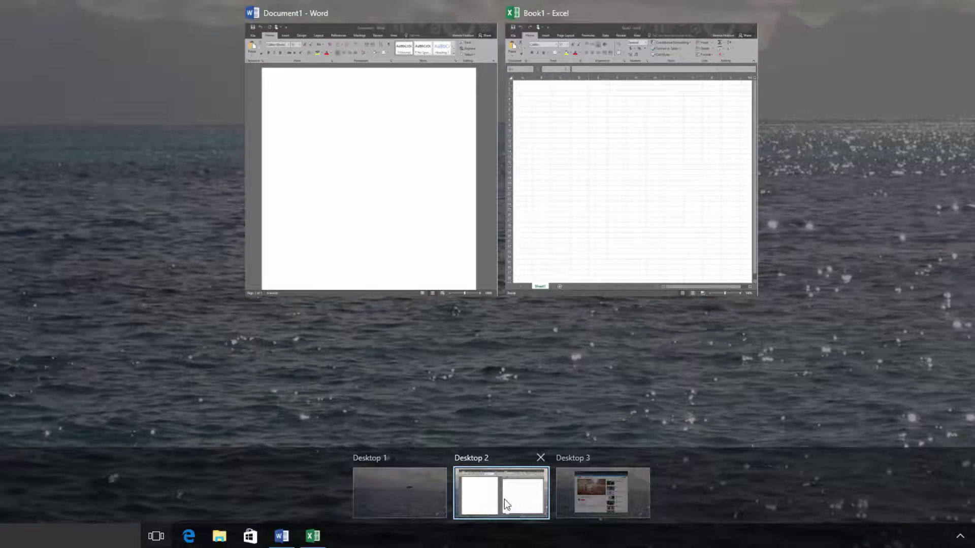
# Show the Book1 Excel window from Desktop 2 on all desktops, and switch to Desktop 1
pyautogui.rightClick(545, 238)
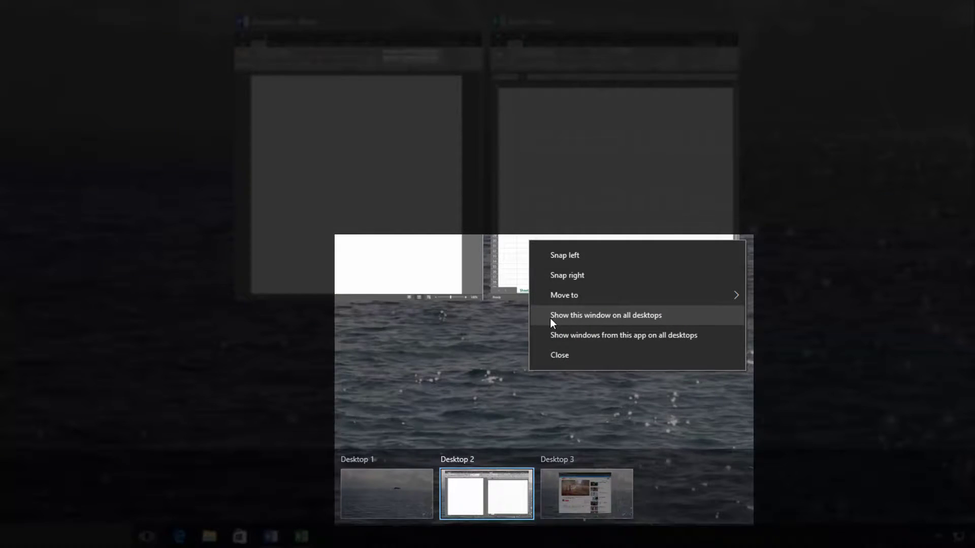
pyautogui.click(551, 320)
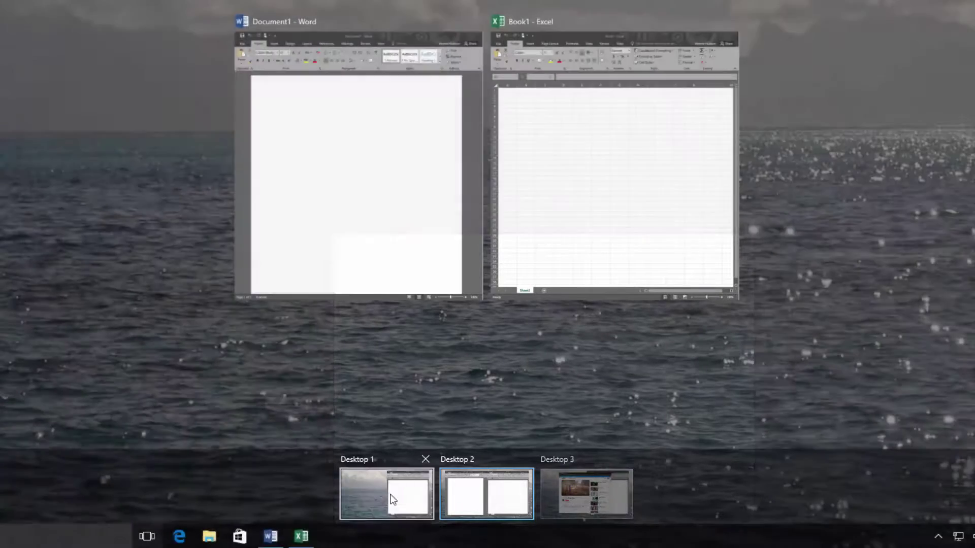
pyautogui.click(392, 496)
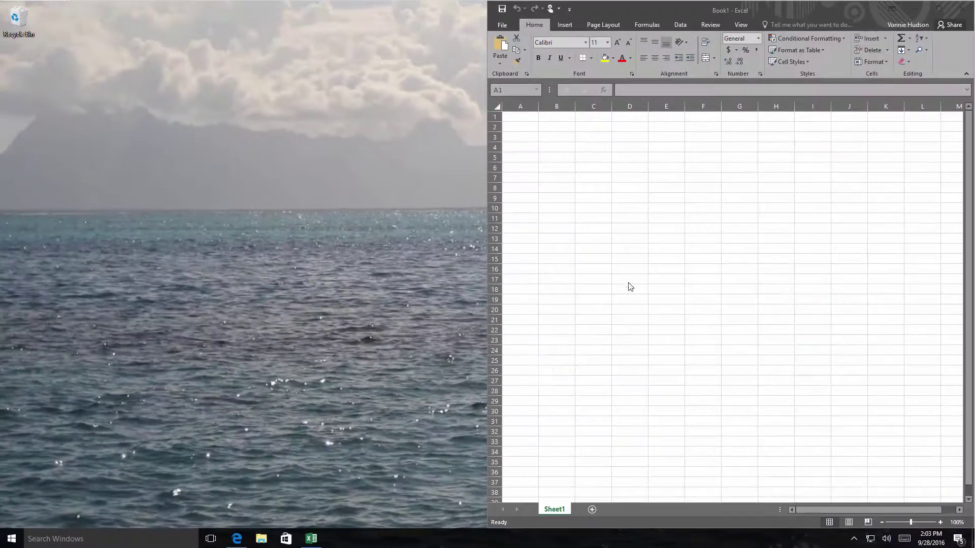
# Visit Desktop 3 and Desktop 2 through Task View to check for the Book1 Excel window
pyautogui.click(214, 542)
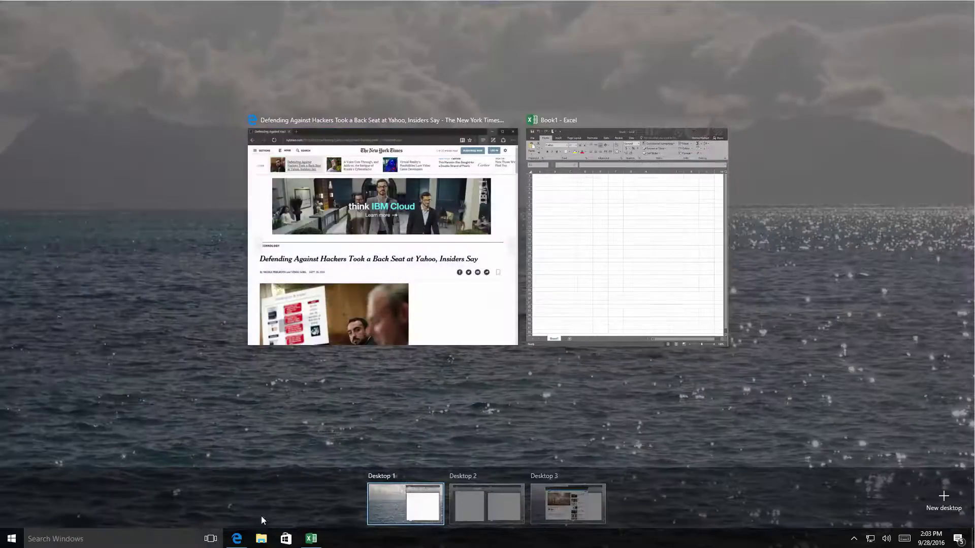
pyautogui.click(560, 497)
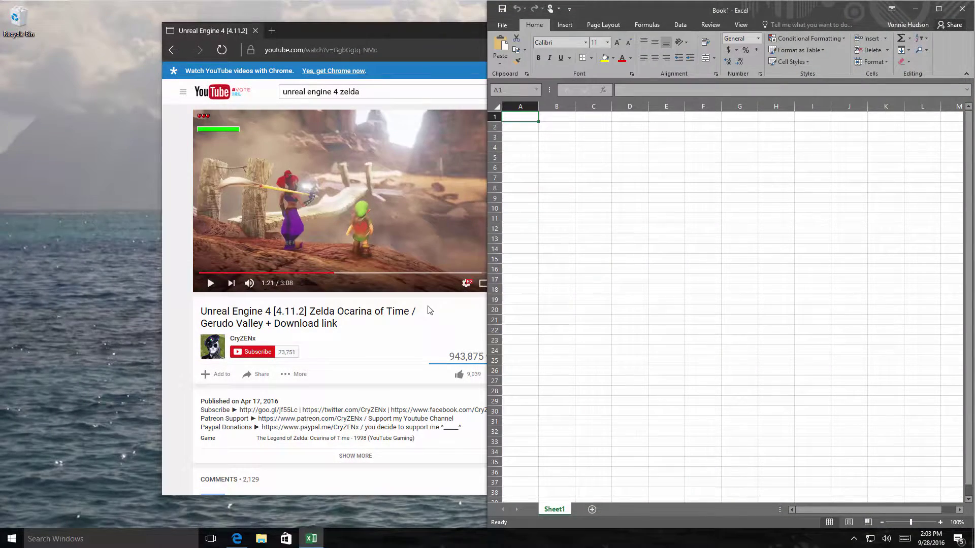
pyautogui.press('super+Tab')
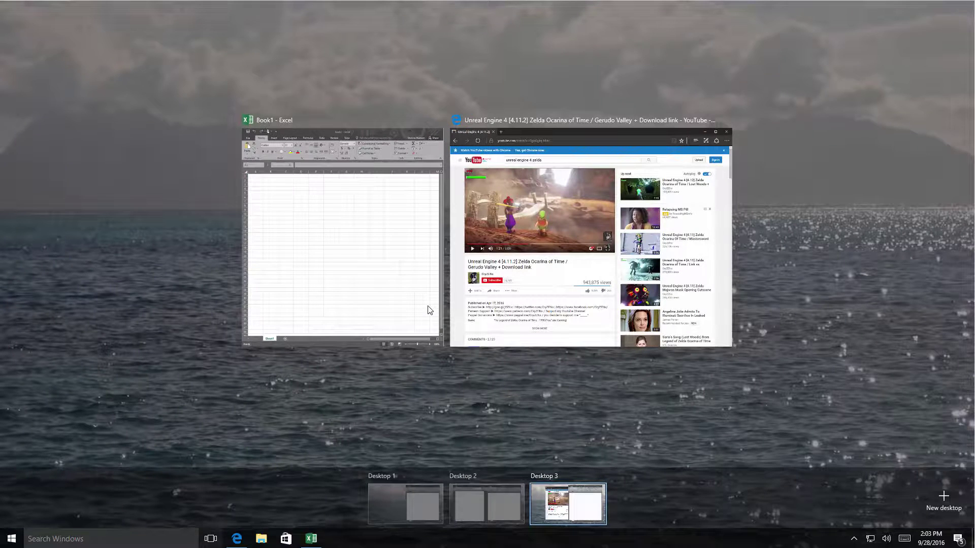
pyautogui.click(466, 499)
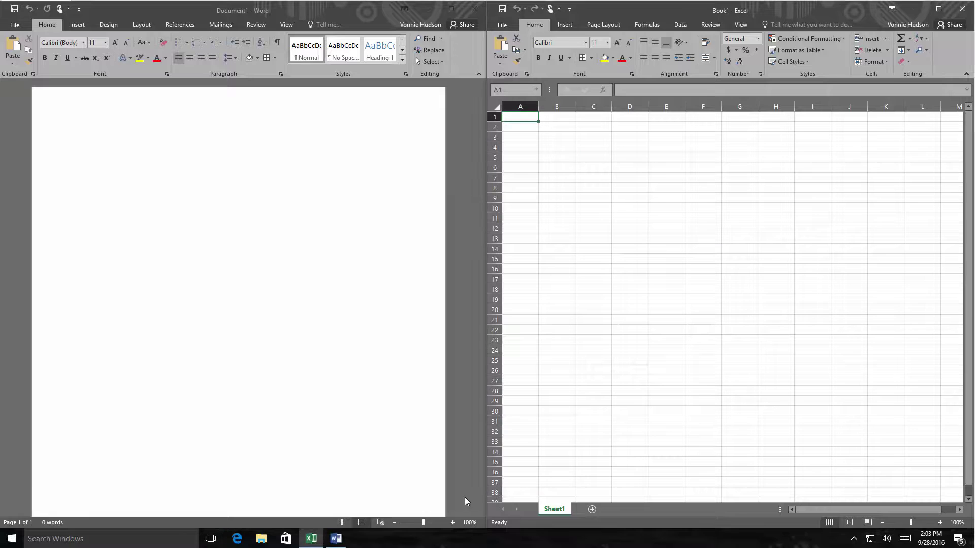
# Stop showing the Book1 Excel window on all desktops, and return to Desktop 1
pyautogui.press('super+Tab')
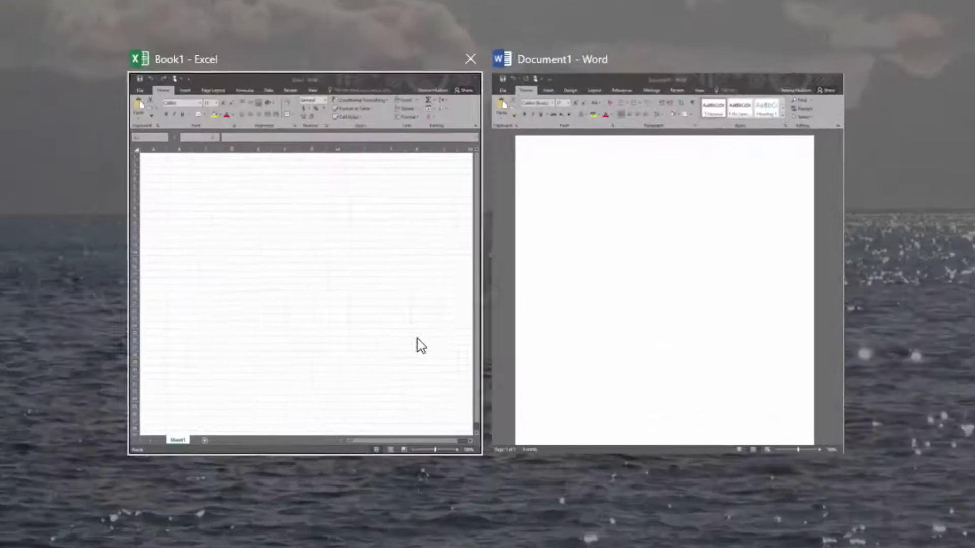
pyautogui.rightClick(421, 346)
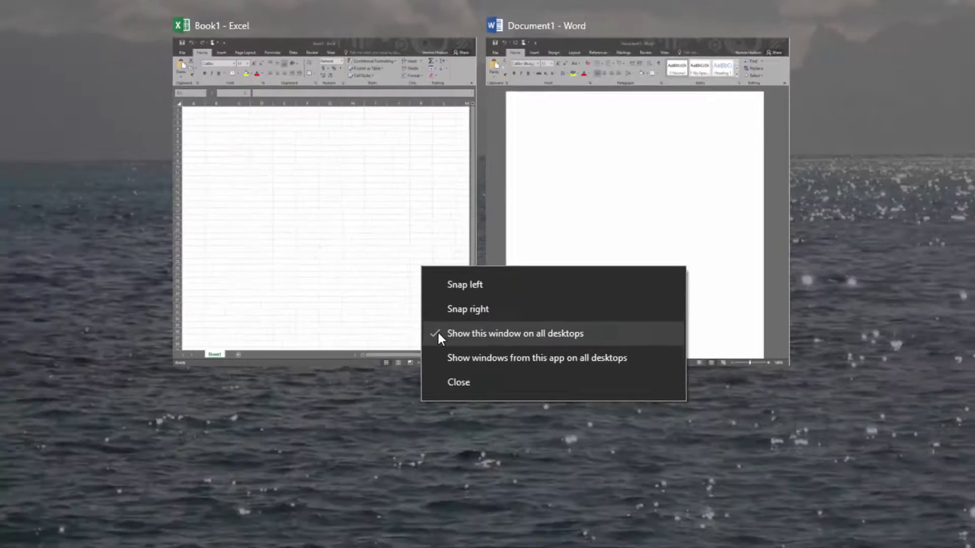
pyautogui.click(432, 434)
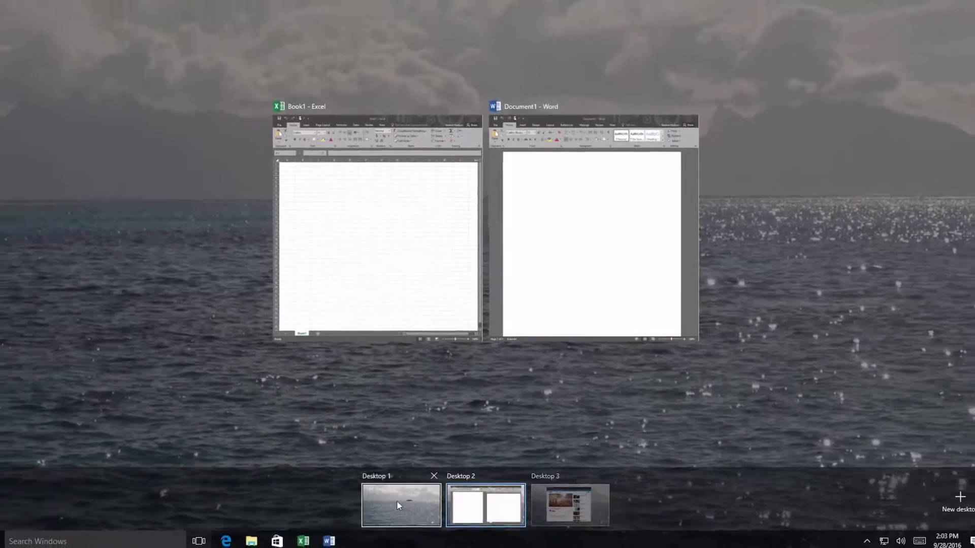
pyautogui.click(397, 506)
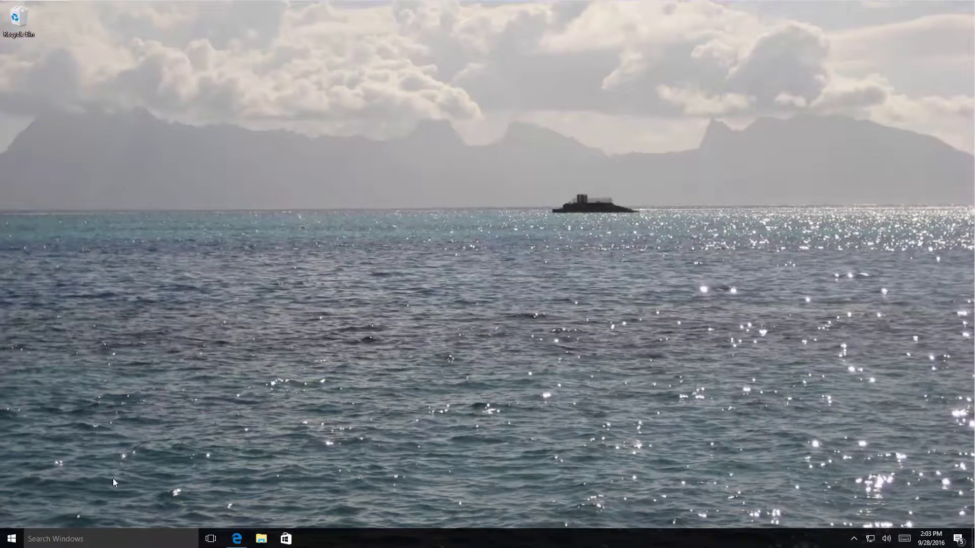
# Search Windows for "ease of acce", open the Ease of Access settings, and go to the Narrator page
pyautogui.press('super')
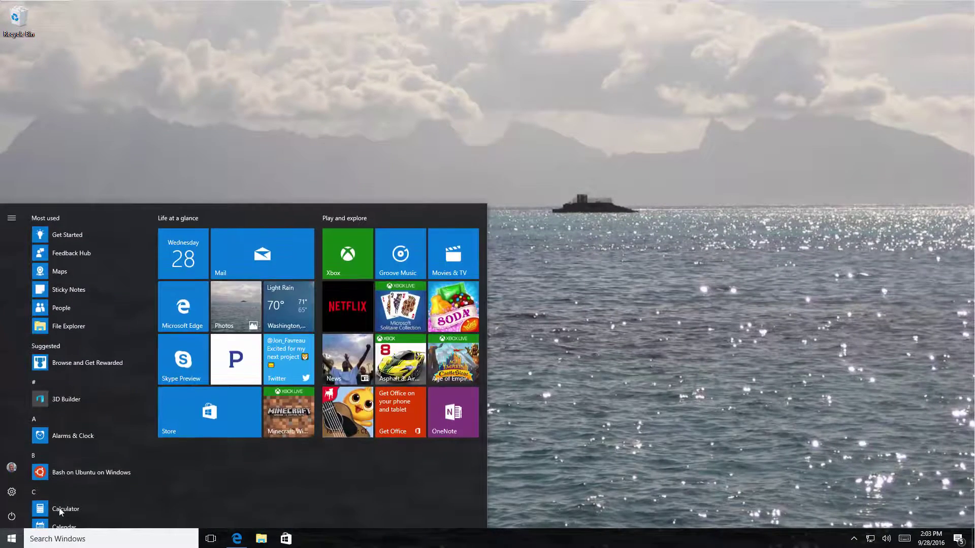
pyautogui.write('ease of acce')
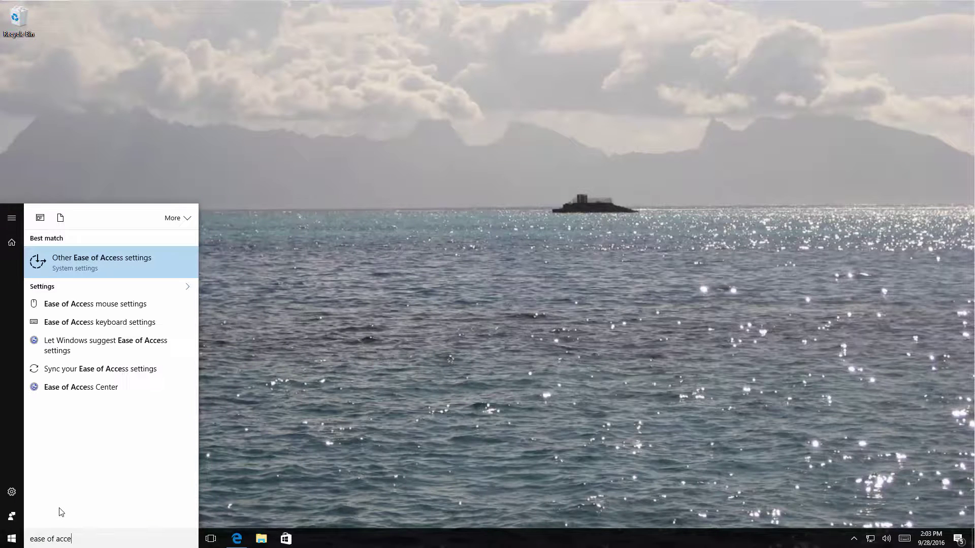
pyautogui.press('Return')
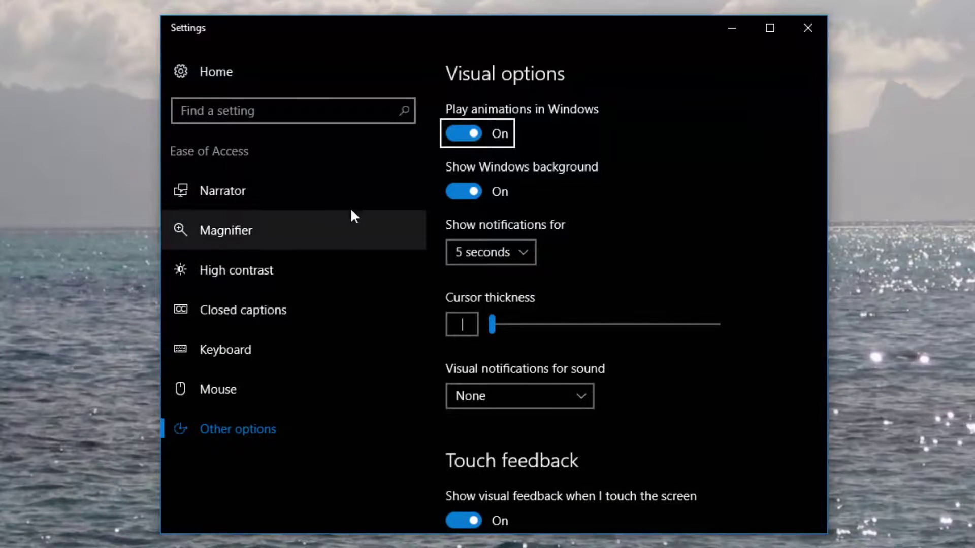
pyautogui.click(293, 204)
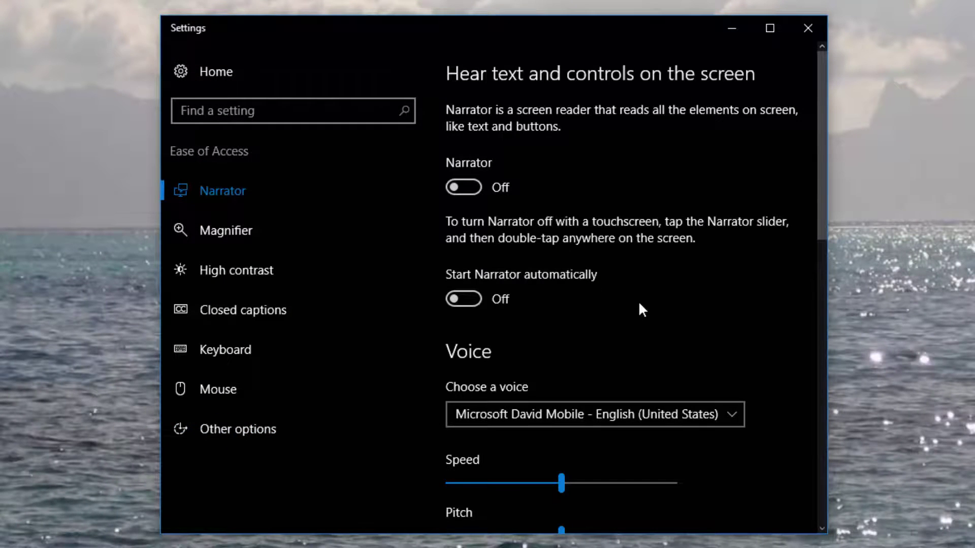
# Set the Narrator voice speed to its maximum
pyautogui.scroll(-3, 638, 302)
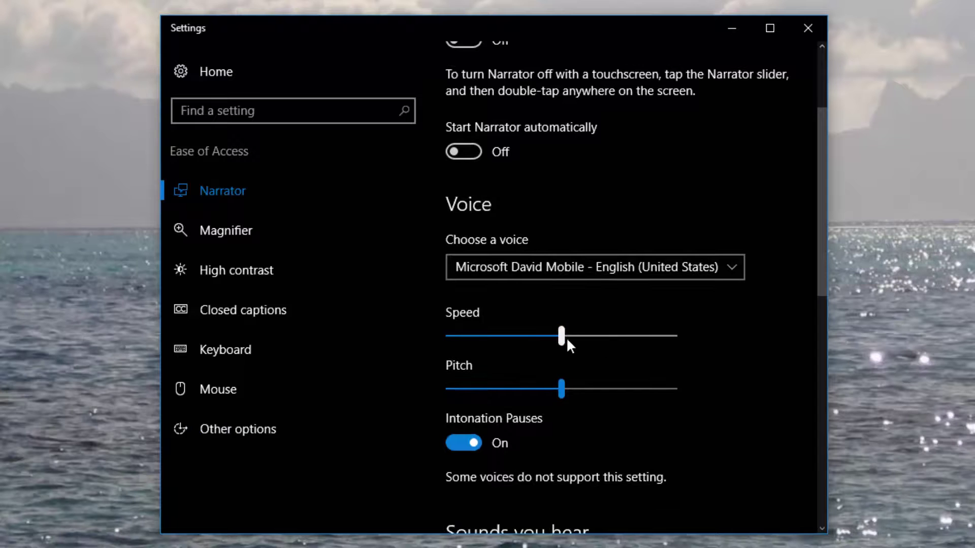
pyautogui.moveTo(574, 337)
pyautogui.moveTo(575, 340); pyautogui.dragTo(714, 338)
# Review the Narrator voice, sound, cursor and key options, and close Settings
pyautogui.scroll(-3, 713, 339)
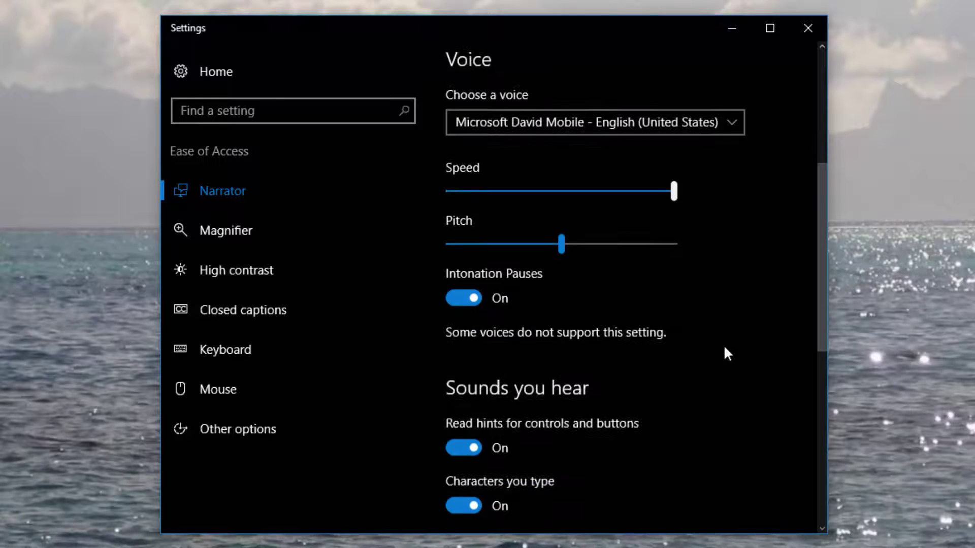
pyautogui.scroll(3, 725, 348)
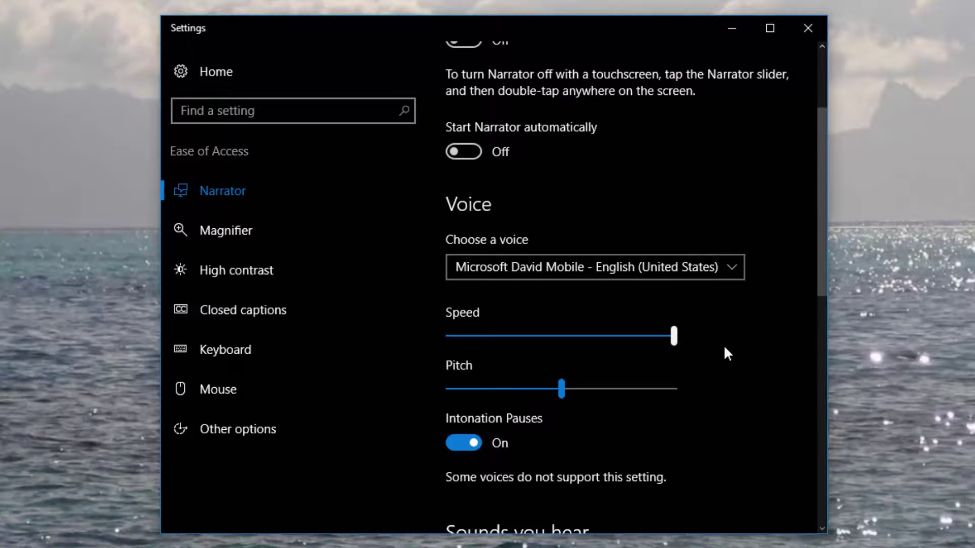
pyautogui.scroll(-10, 723, 347)
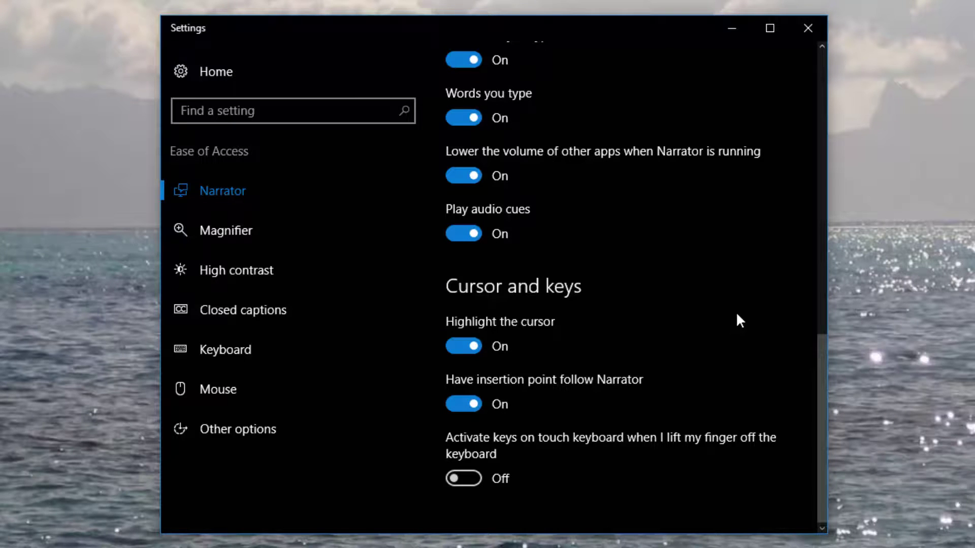
pyautogui.scroll(7, 739, 320)
pyautogui.scroll(5, 739, 320)
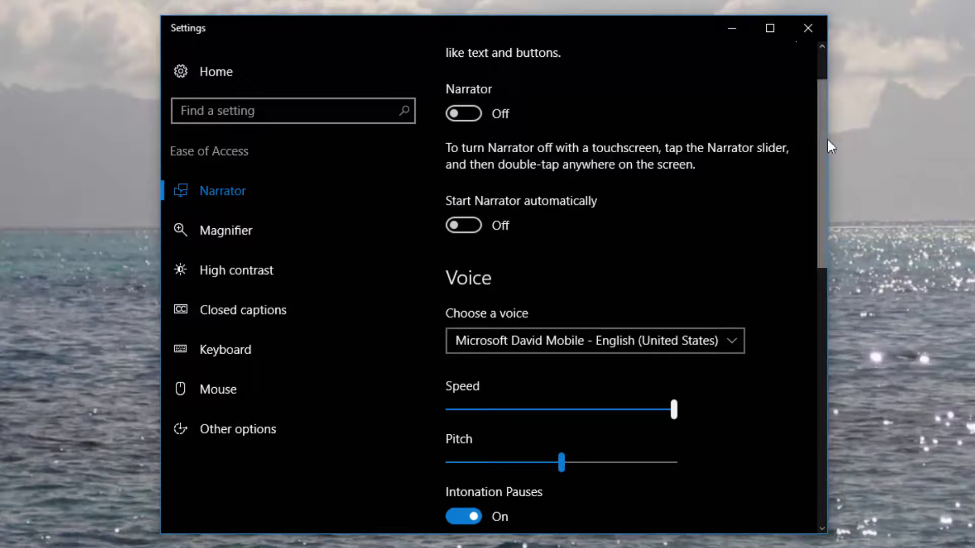
pyautogui.click(811, 32)
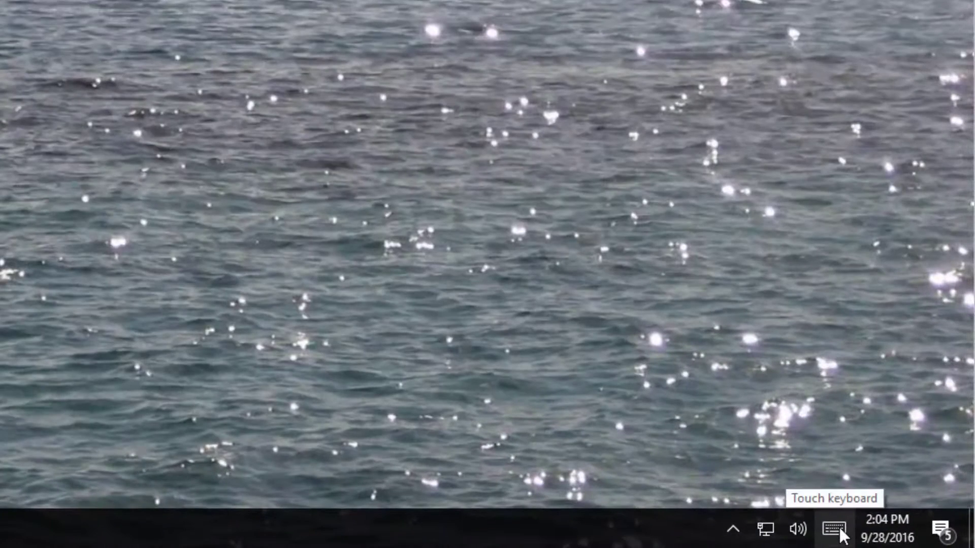
# Check the taskbar option for showing the touch keyboard button, and open the touch keyboard in its emoji layout
pyautogui.rightClick(840, 528)
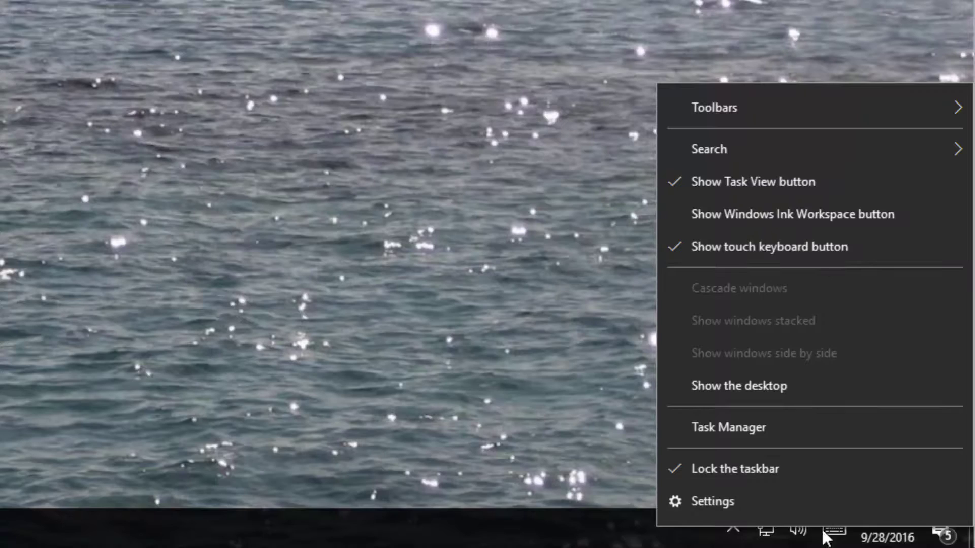
pyautogui.click(835, 541)
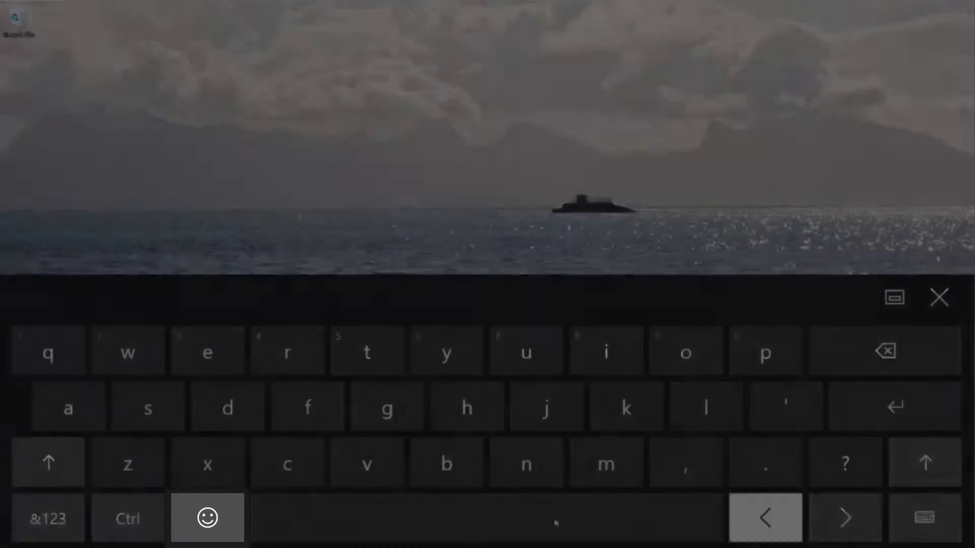
pyautogui.click(207, 518)
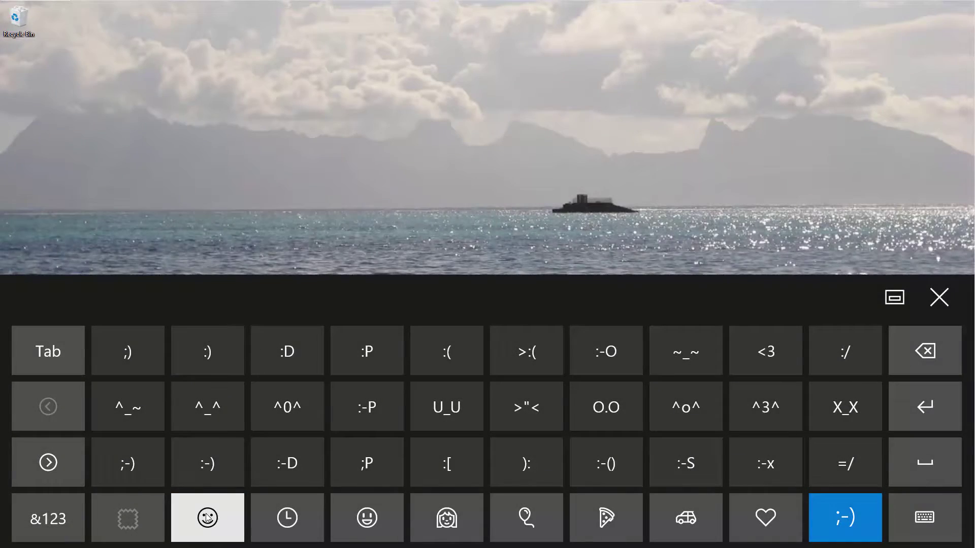
# Page forward through the text emoticons on the touch keyboard and return to their first page
pyautogui.click(75, 475)
pyautogui.click(72, 475)
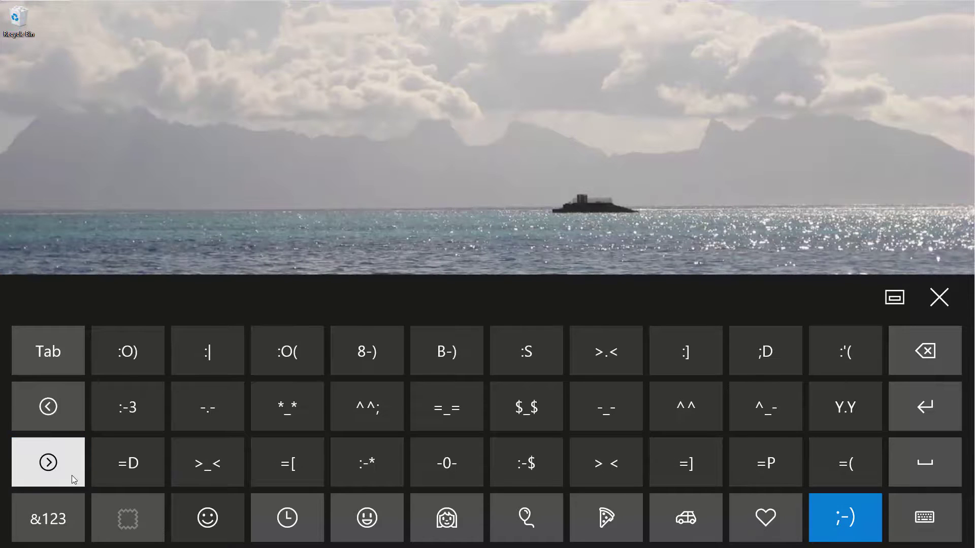
pyautogui.click(54, 412)
pyautogui.click(54, 412)
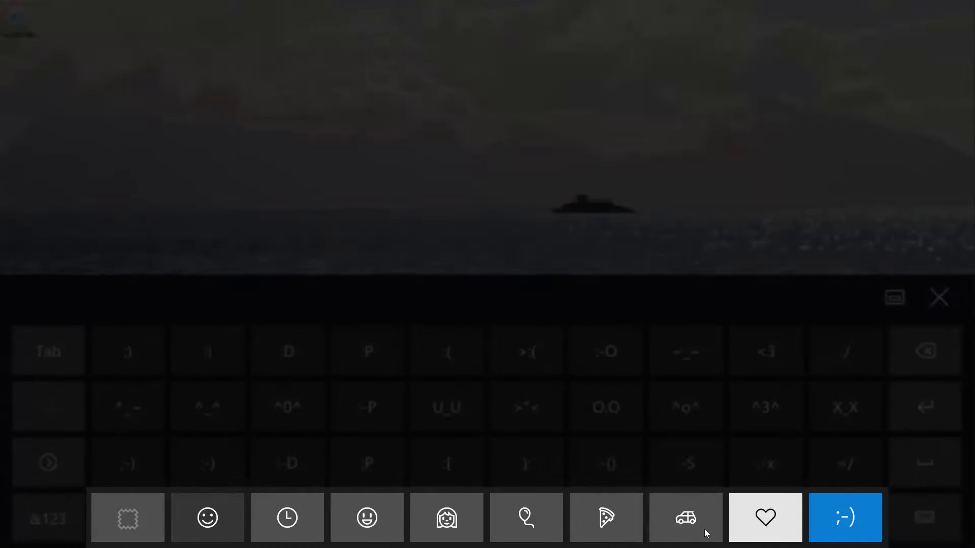
# View the recently used emoji, and page forward through the smiley faces category
pyautogui.click(306, 522)
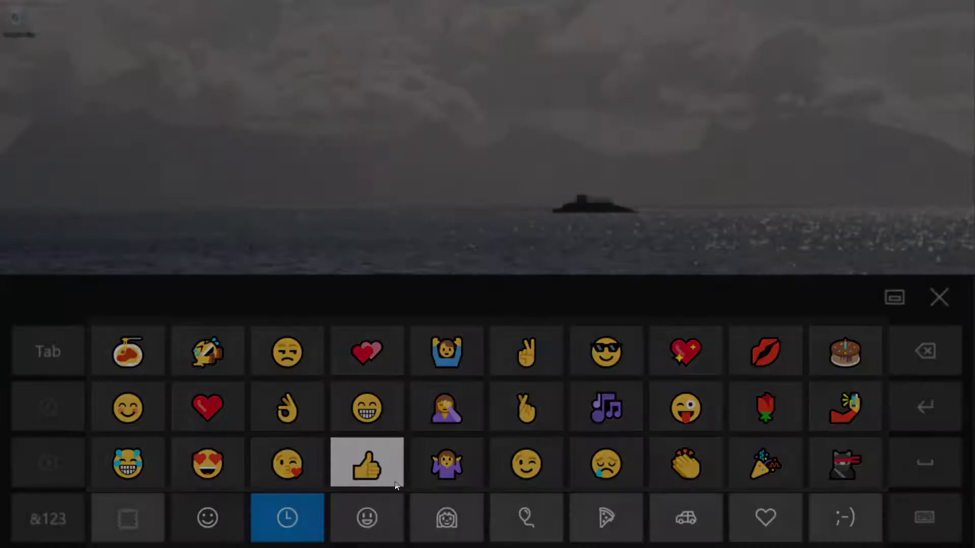
pyautogui.click(378, 517)
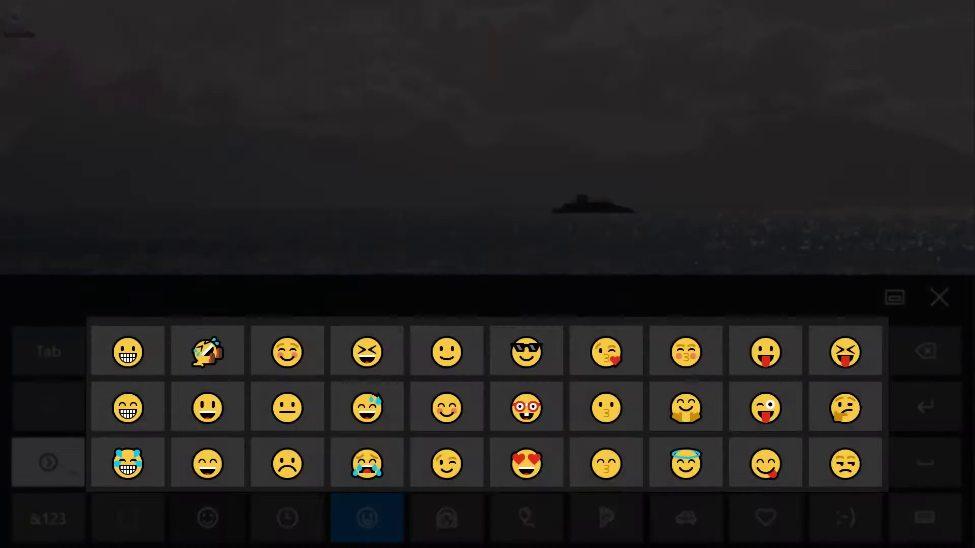
pyautogui.click(71, 471)
pyautogui.click(65, 469)
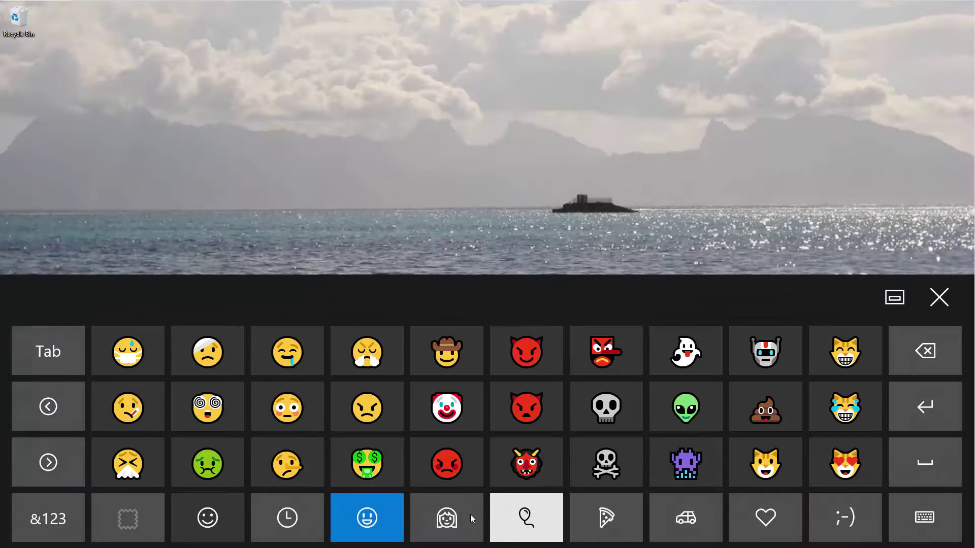
# Browse the people, celebration and food emoji categories on the touch keyboard
pyautogui.click(459, 518)
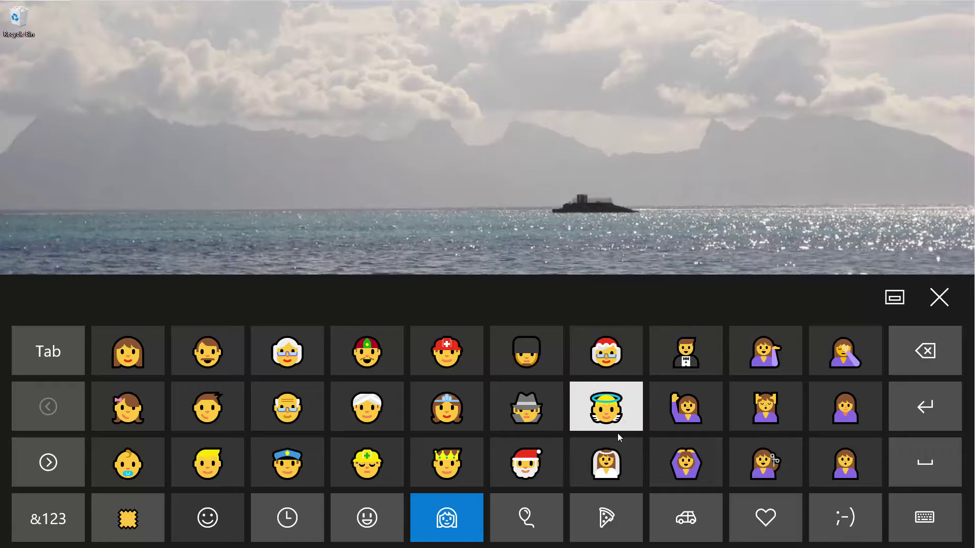
pyautogui.click(525, 523)
pyautogui.click(615, 529)
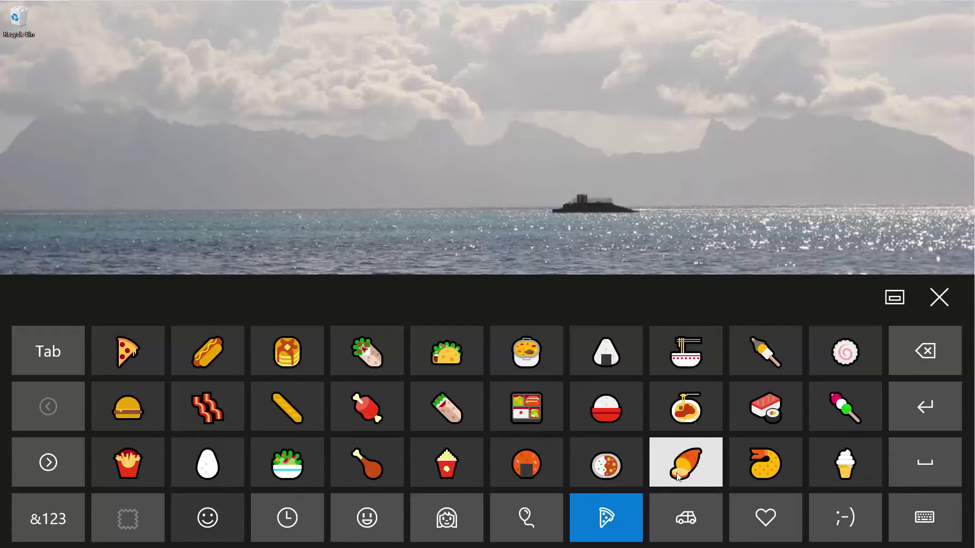